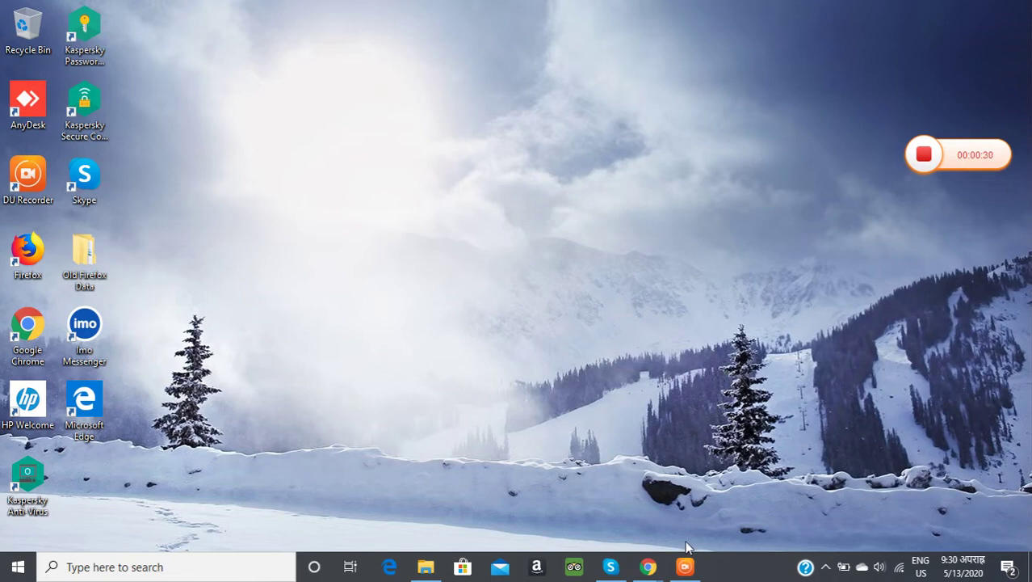
Switch to the Chrome incognito window and load google.com in the empty tab
mouse_move(643, 571)
left_click(711, 521)
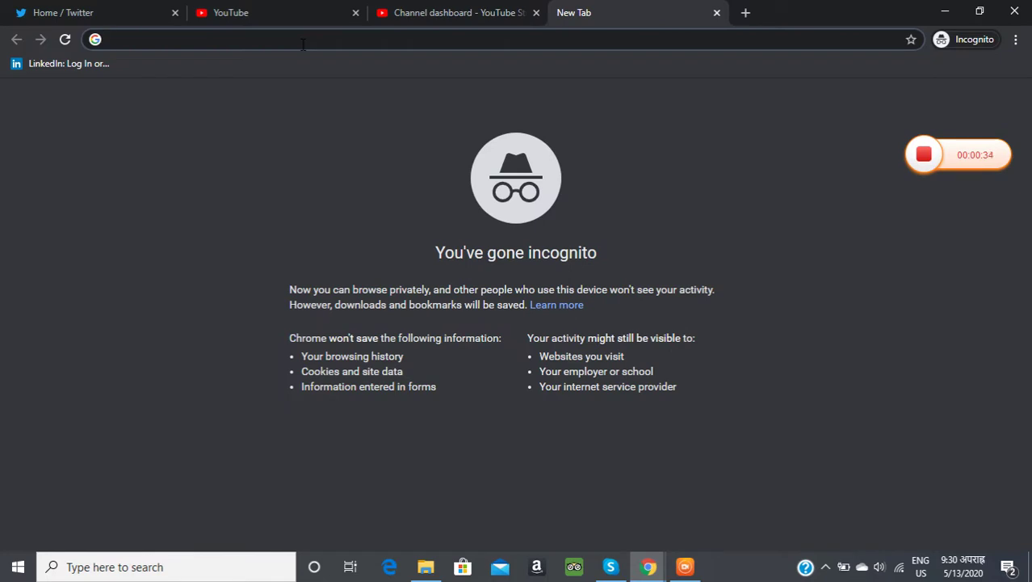
type("g")
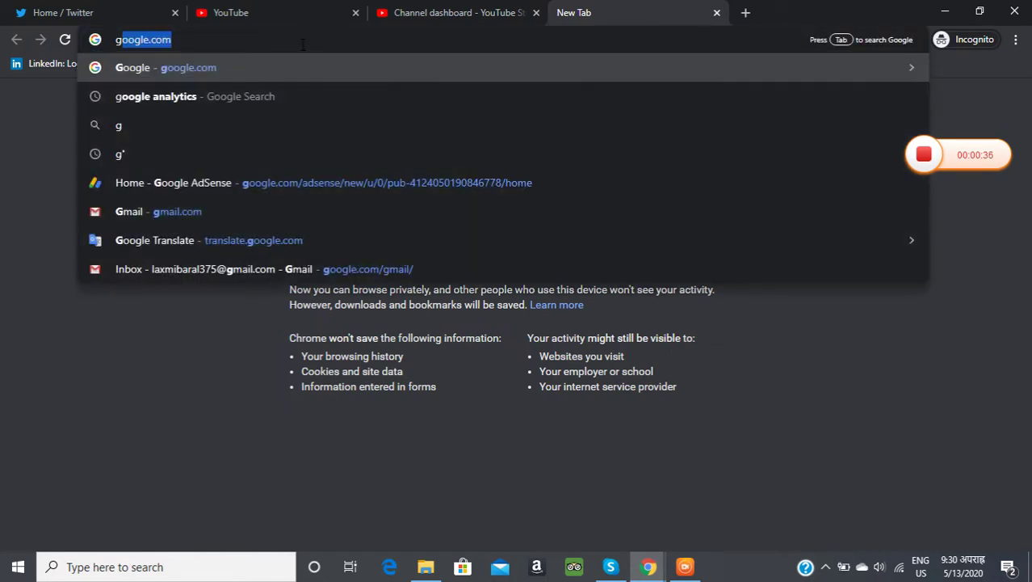
key("Return")
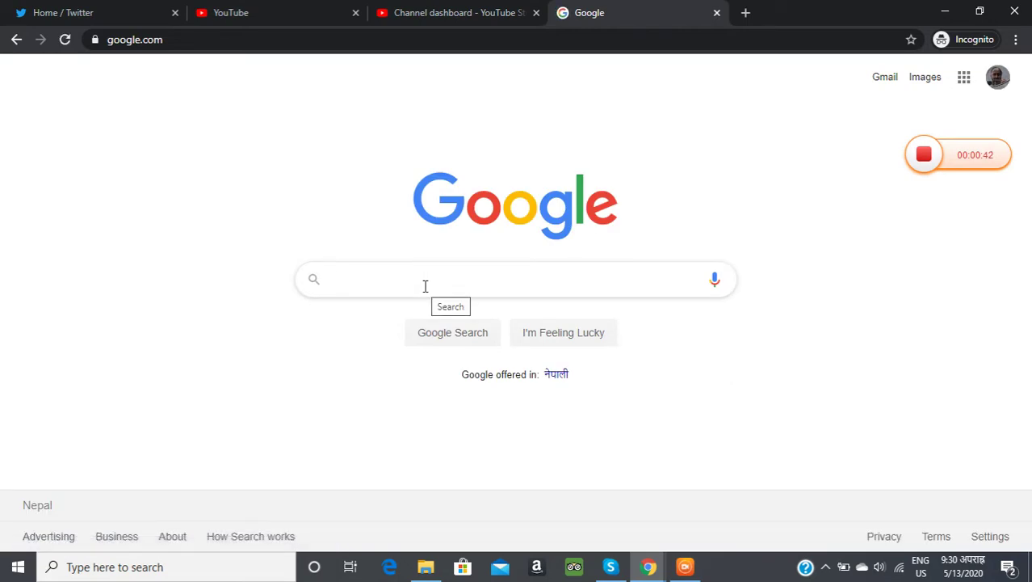
Search Google for worldlink and open the official WorldLink website from the results
type("wor")
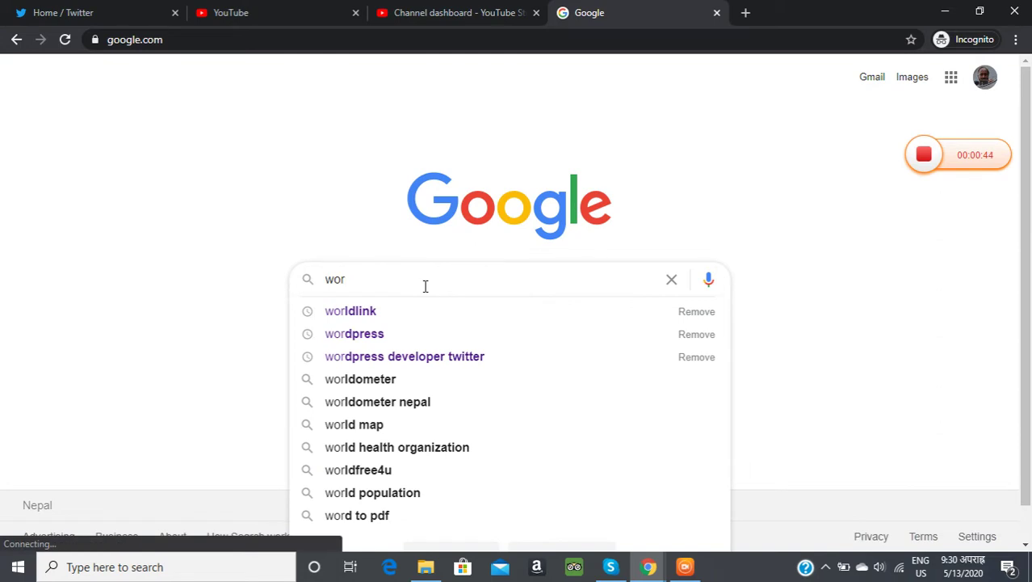
left_click(380, 312)
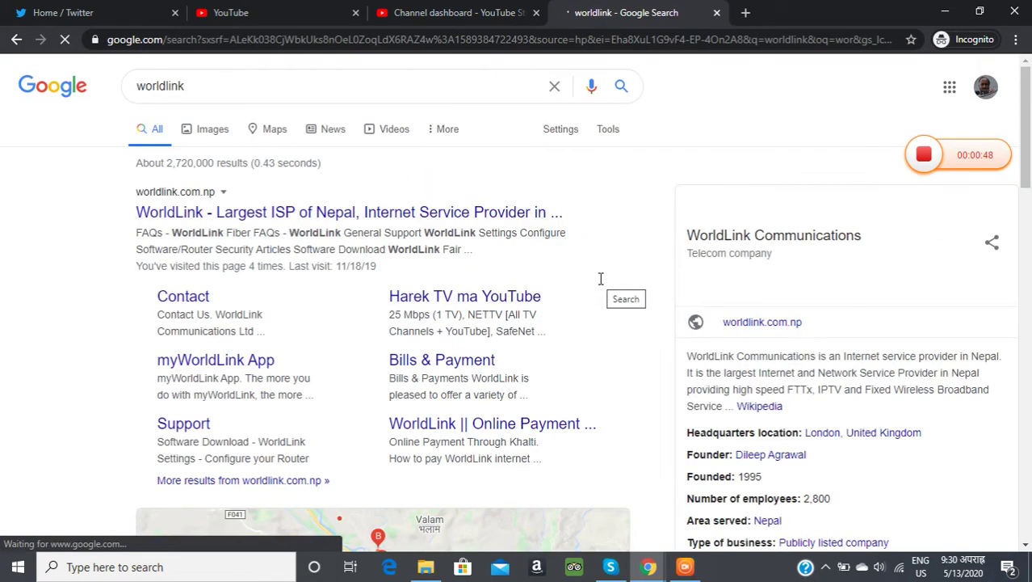
left_click(174, 217)
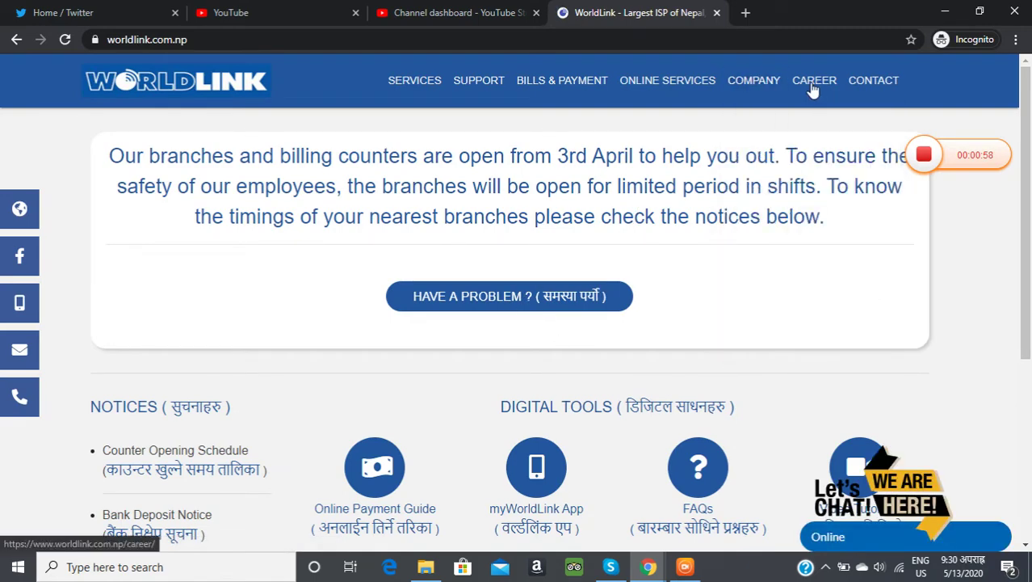
Sign in through WorldLink's Customer Login page with the account username and password, and decline the notification offer
mouse_move(675, 88)
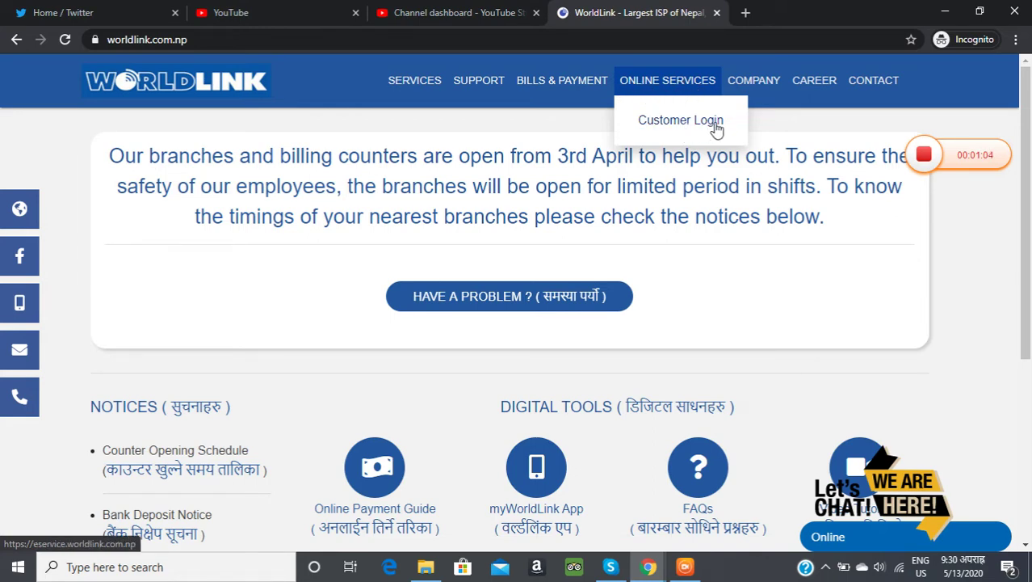
left_click(667, 128)
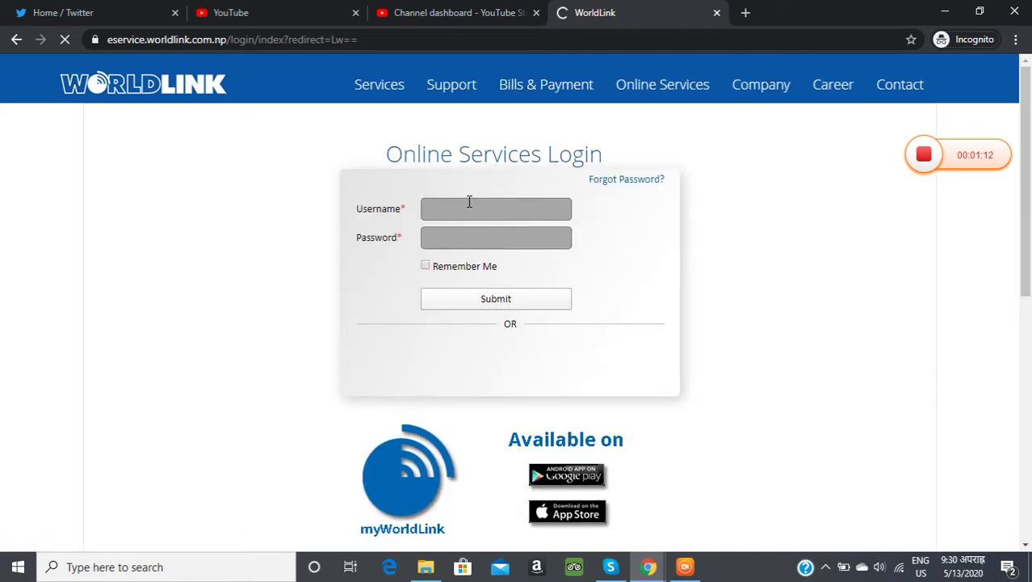
left_click(474, 210)
left_click(489, 249)
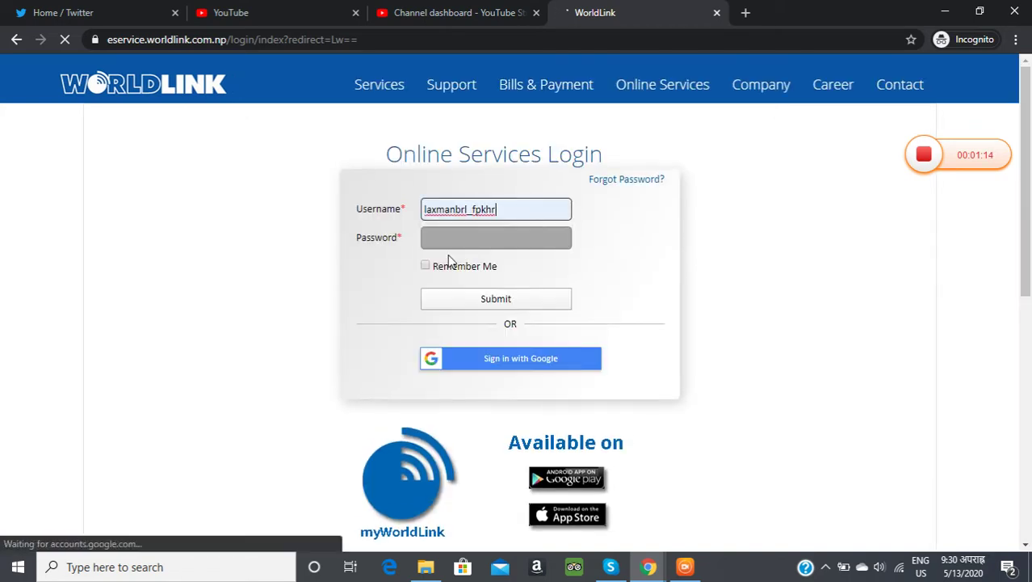
left_click(456, 243)
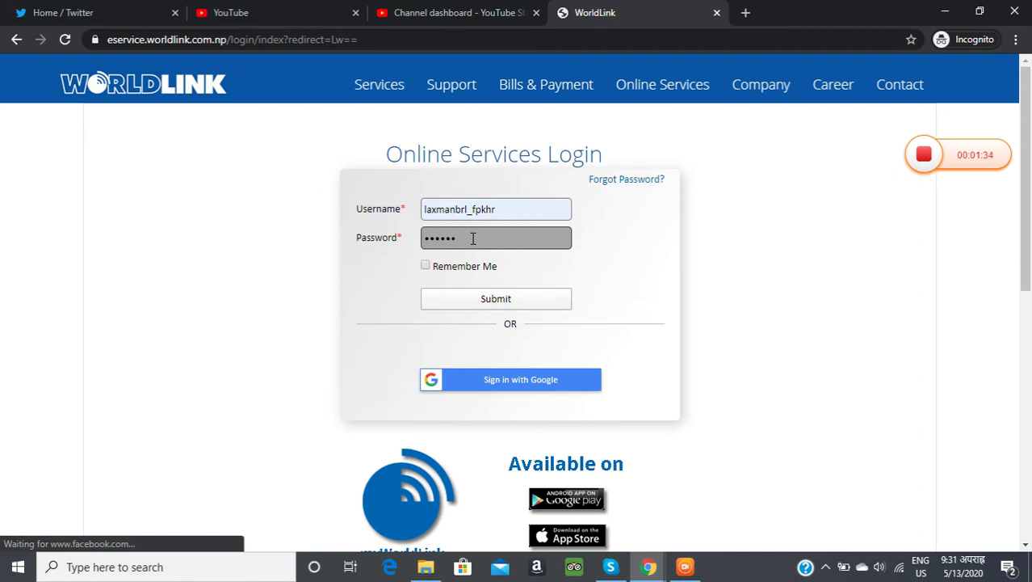
left_click(511, 302)
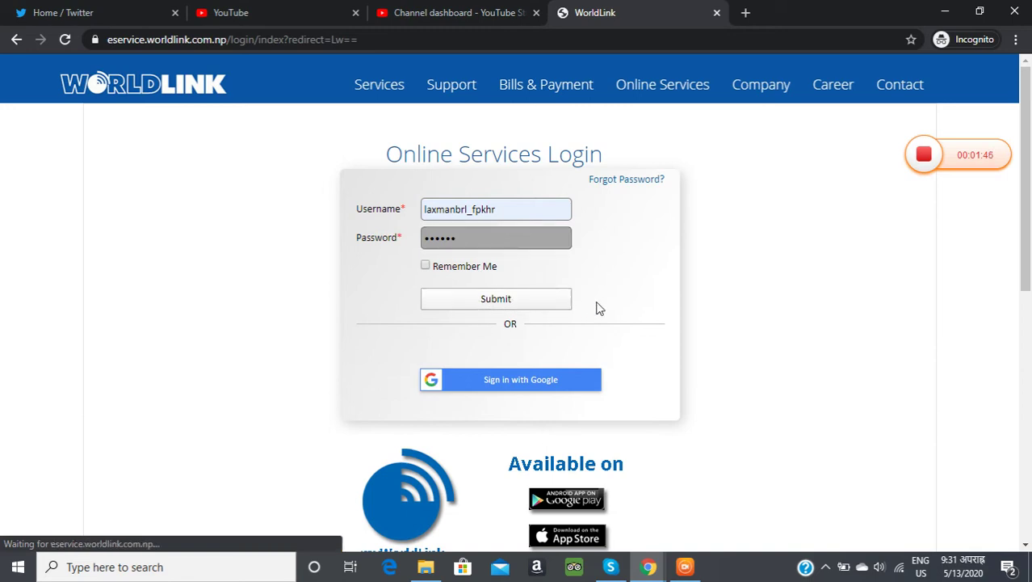
left_click(496, 300)
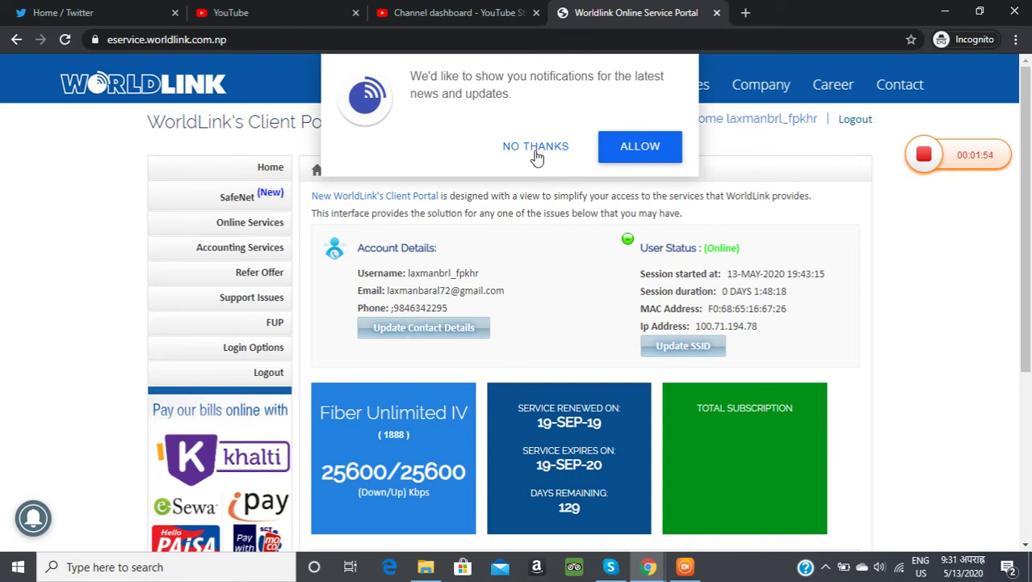
left_click(536, 150)
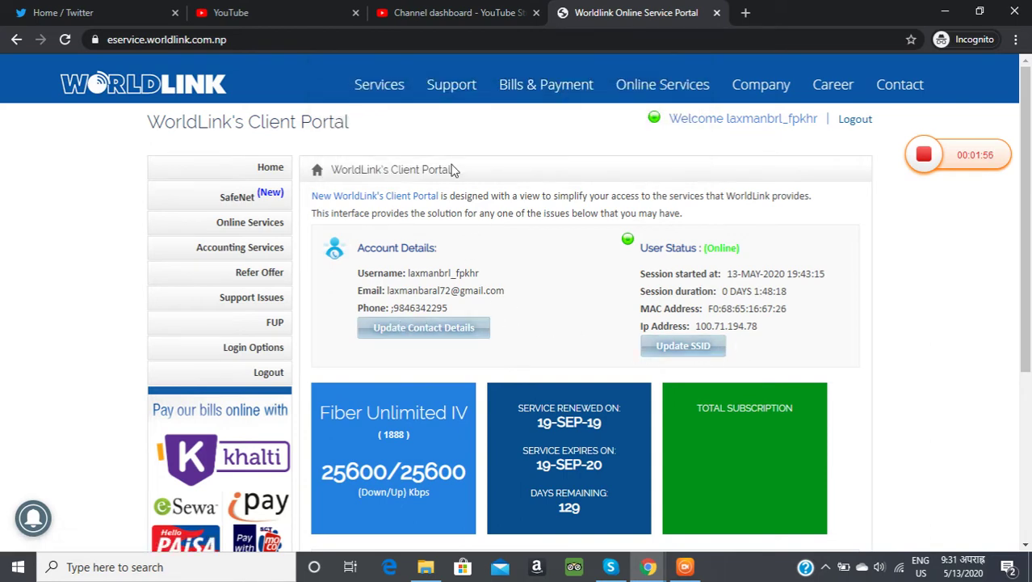
Open the new Report Trouble Ticket form under Support Issues in the client portal
left_click(241, 250)
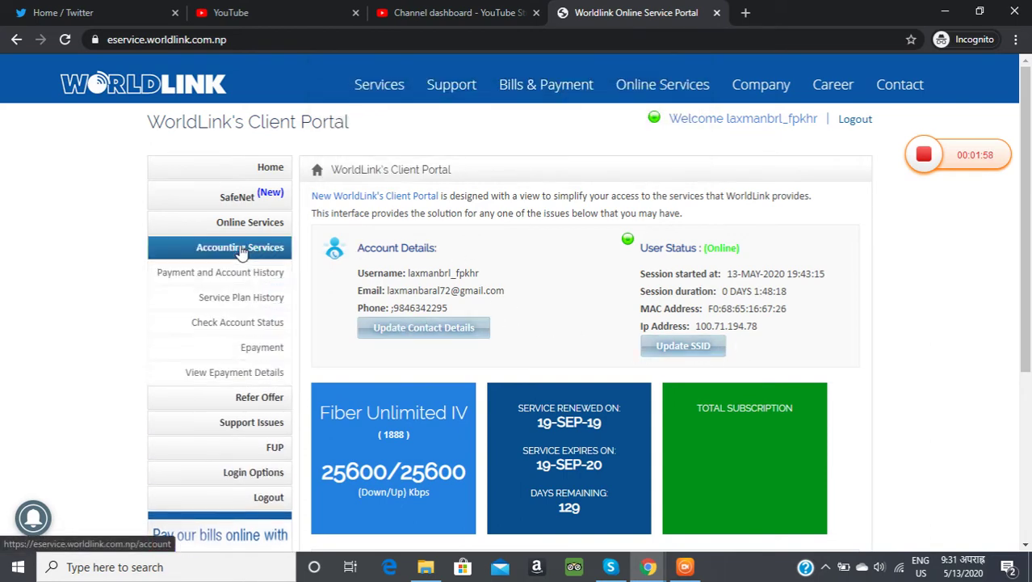
left_click(222, 421)
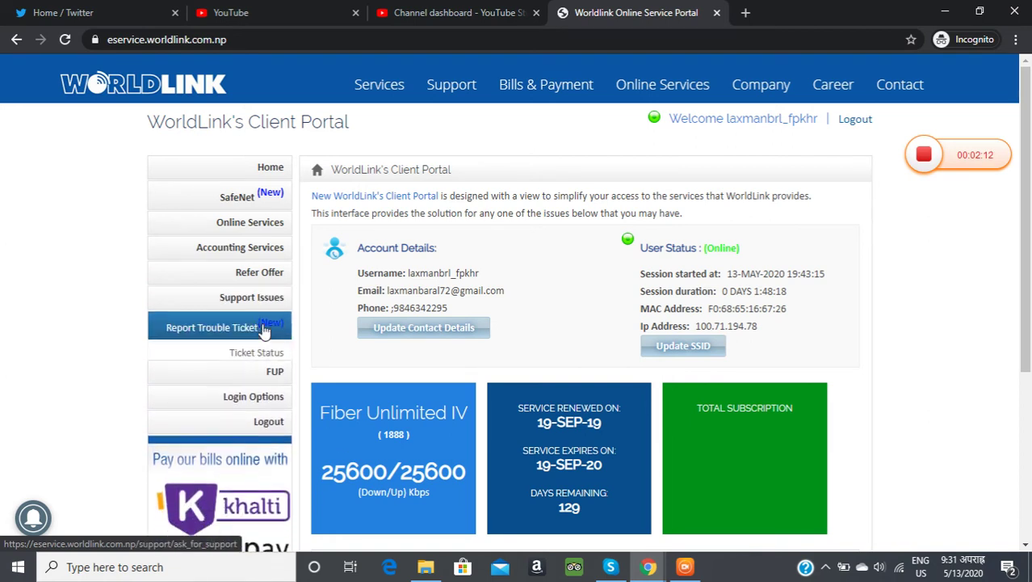
left_click(264, 328)
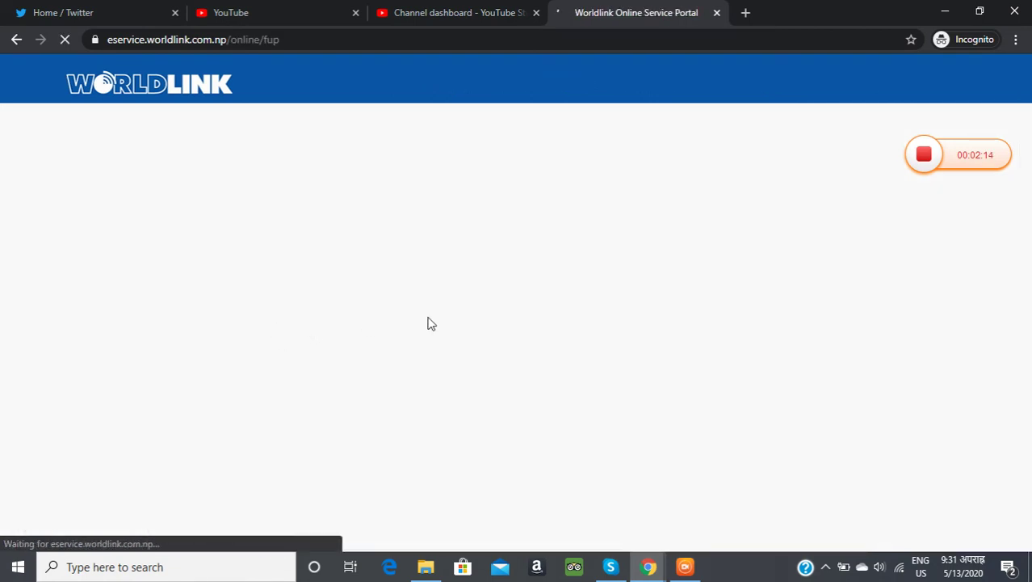
mouse_move(258, 300)
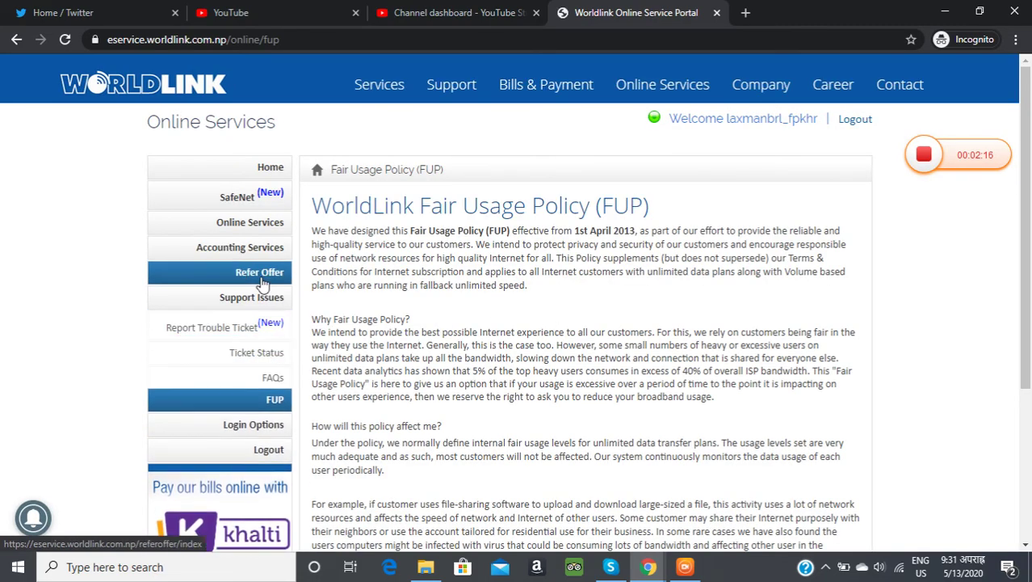
left_click(256, 302)
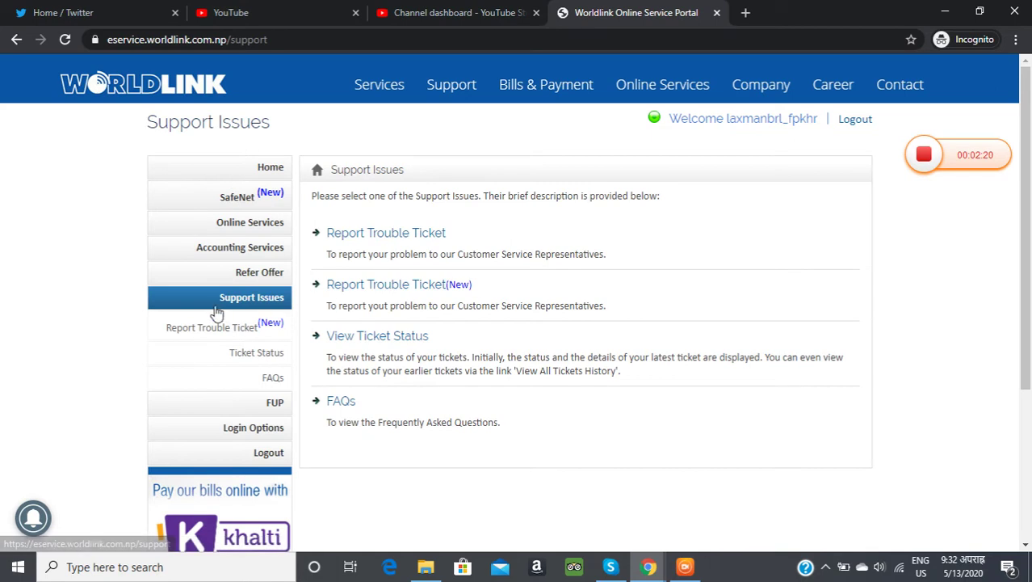
left_click(273, 331)
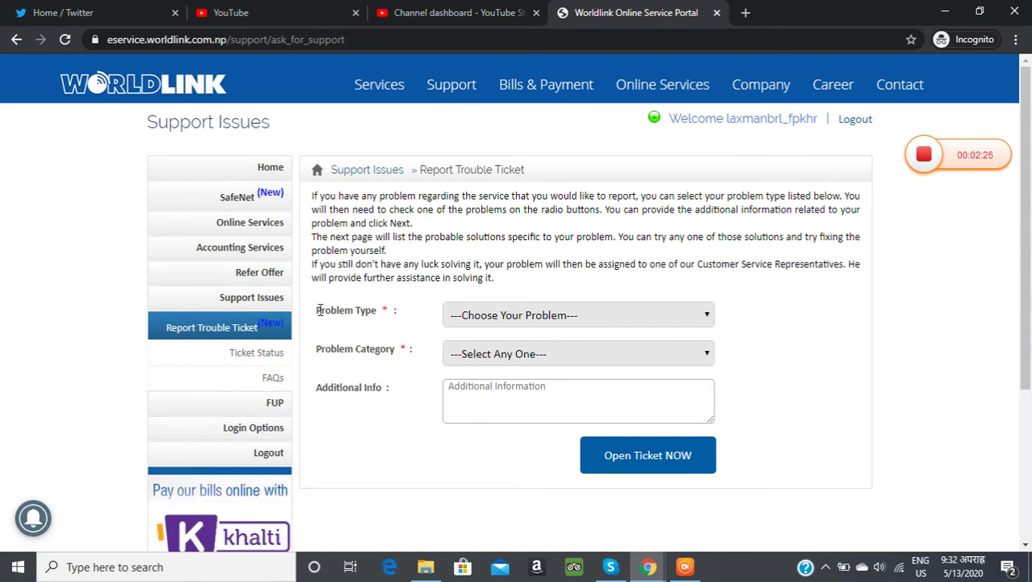
Set the ticket's problem type to Slow Internet Connection Issue
left_click_drag(317, 310, 409, 299)
left_click(410, 298)
left_click(568, 319)
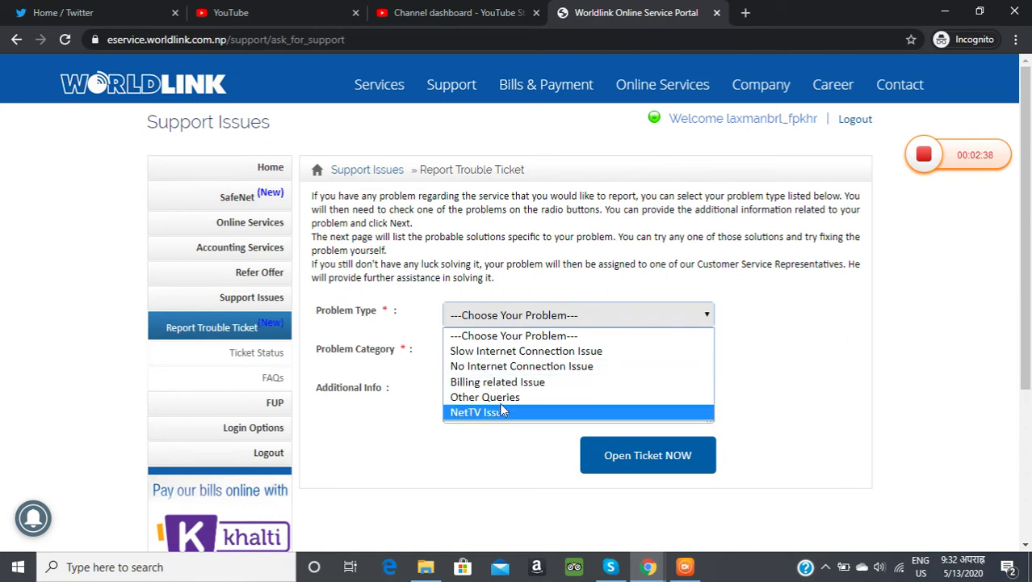
left_click(517, 314)
left_click(520, 320)
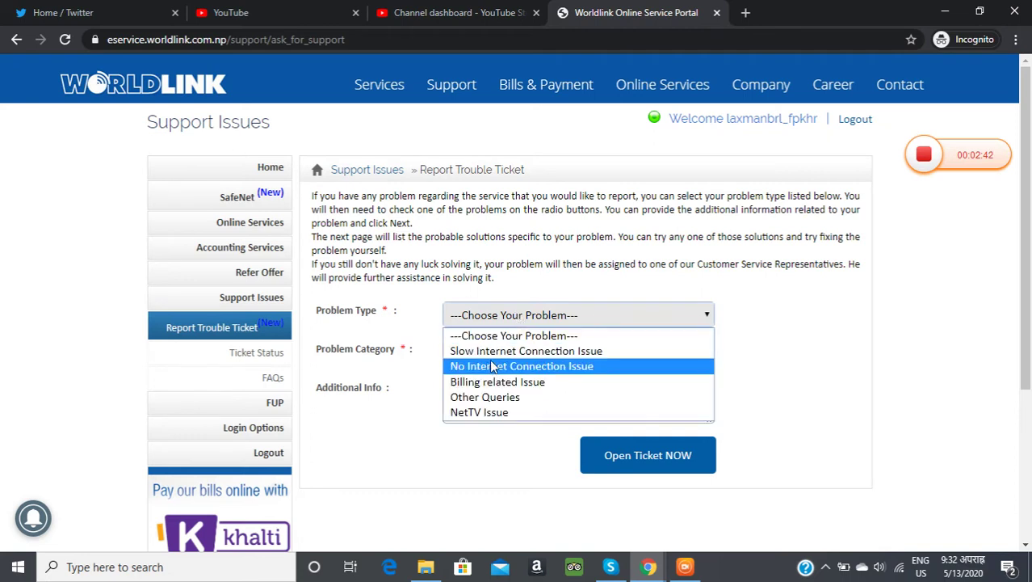
left_click(494, 352)
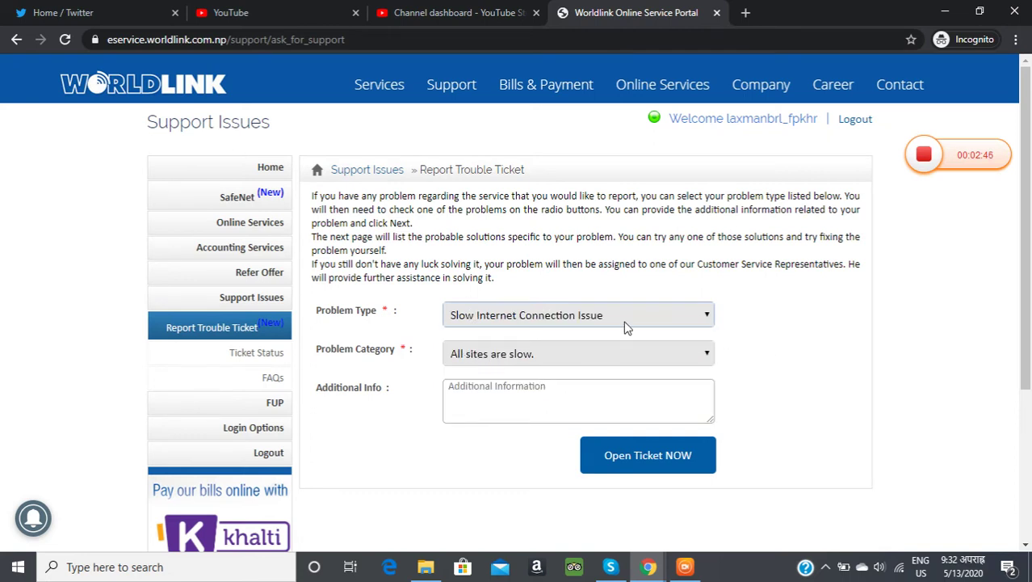
Set the problem category to "All sites are slow." and enter "efsgdfg" as additional information
left_click(539, 358)
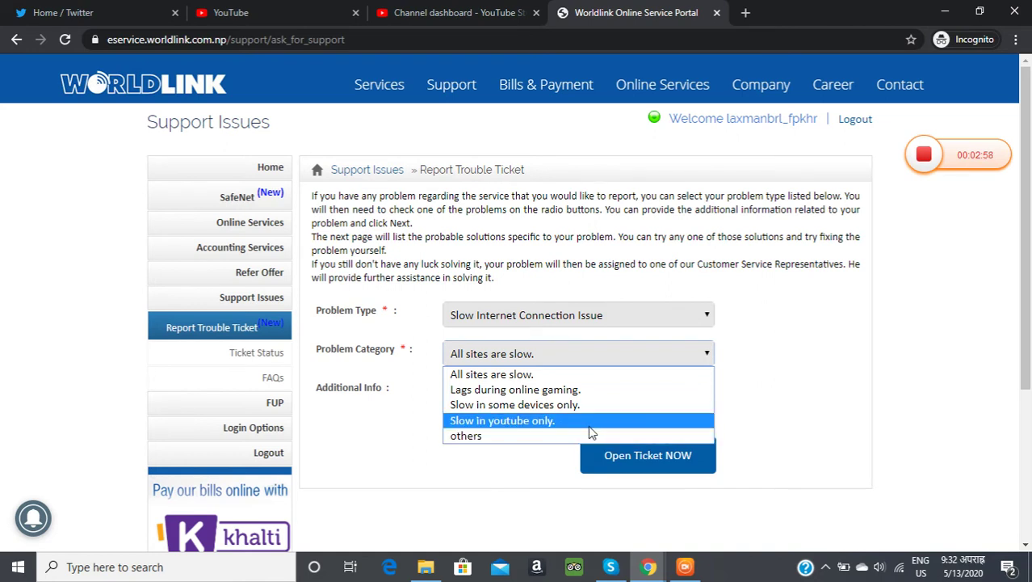
left_click(534, 374)
left_click(492, 404)
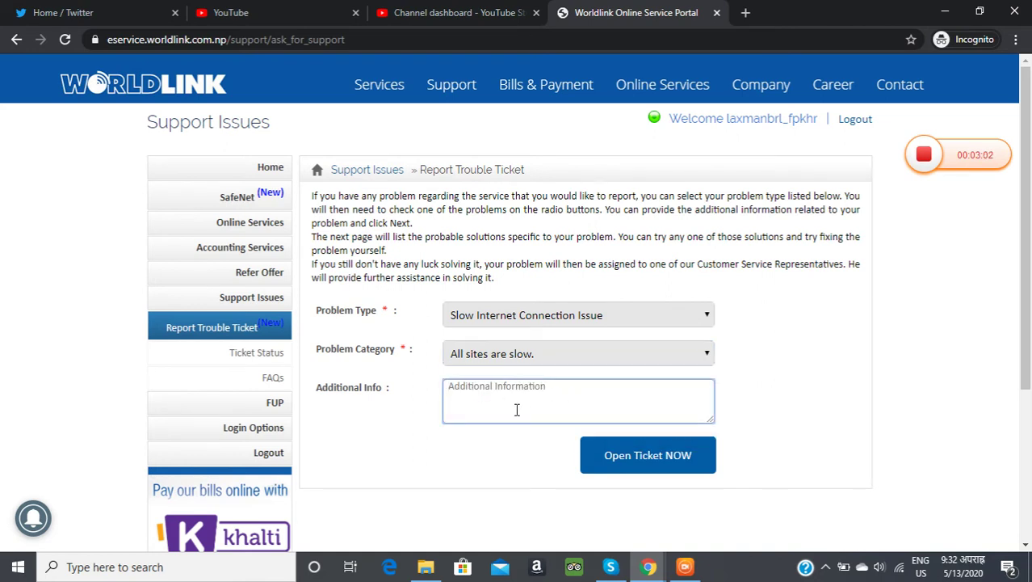
type("efsgdfg")
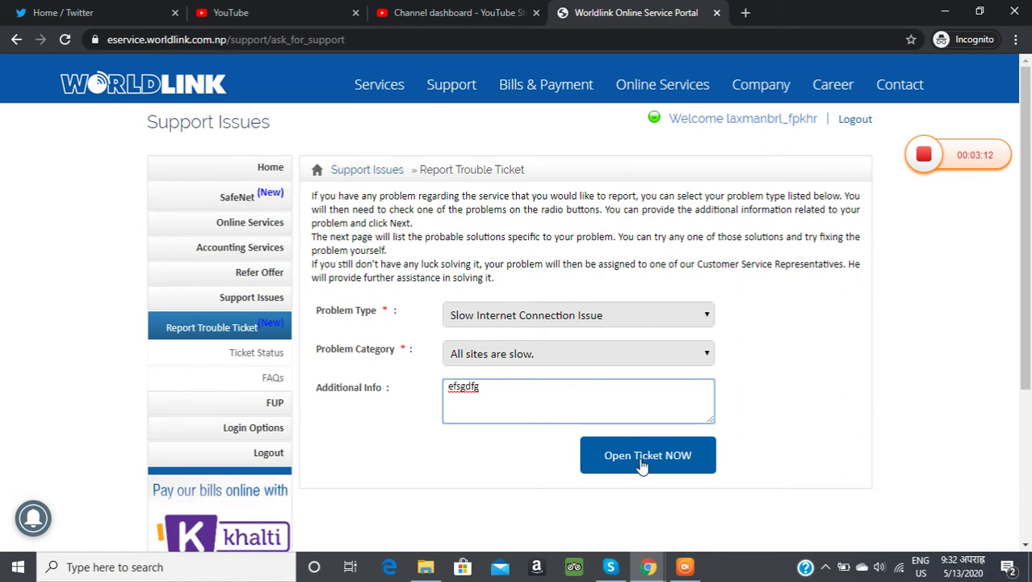
Open the Ticket Status page and expand the details of the latest ticket
left_click(269, 361)
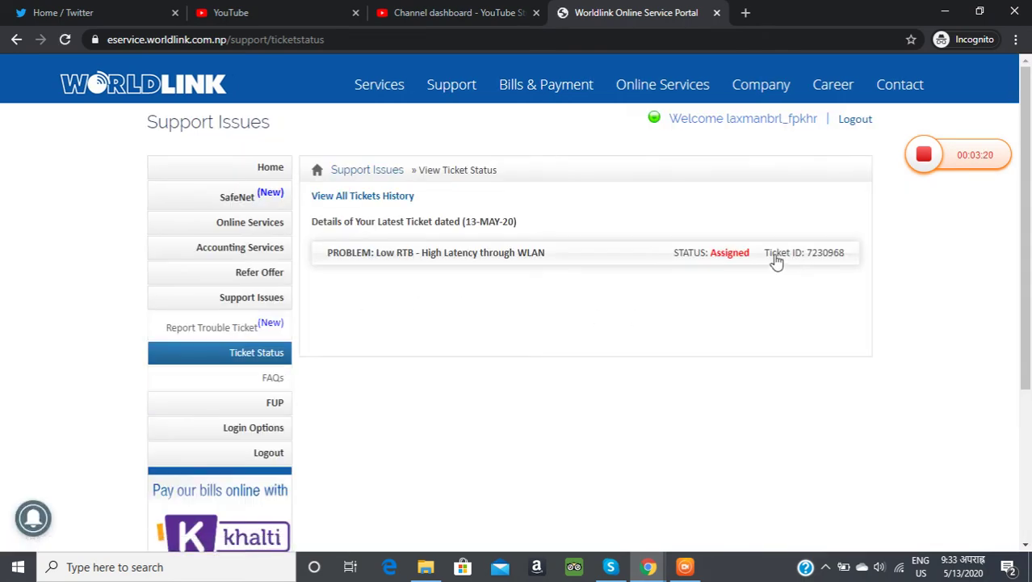
left_click(474, 262)
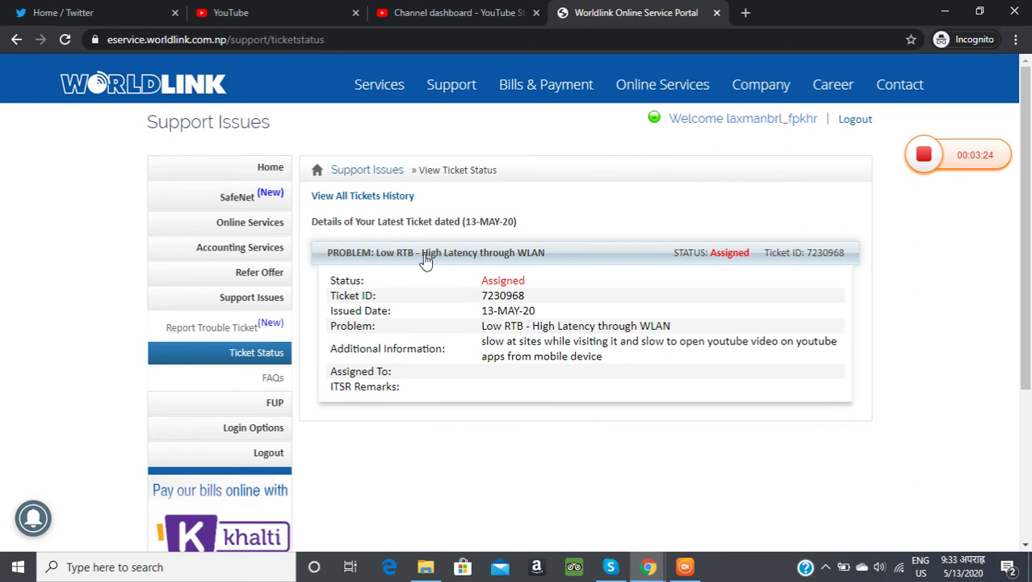